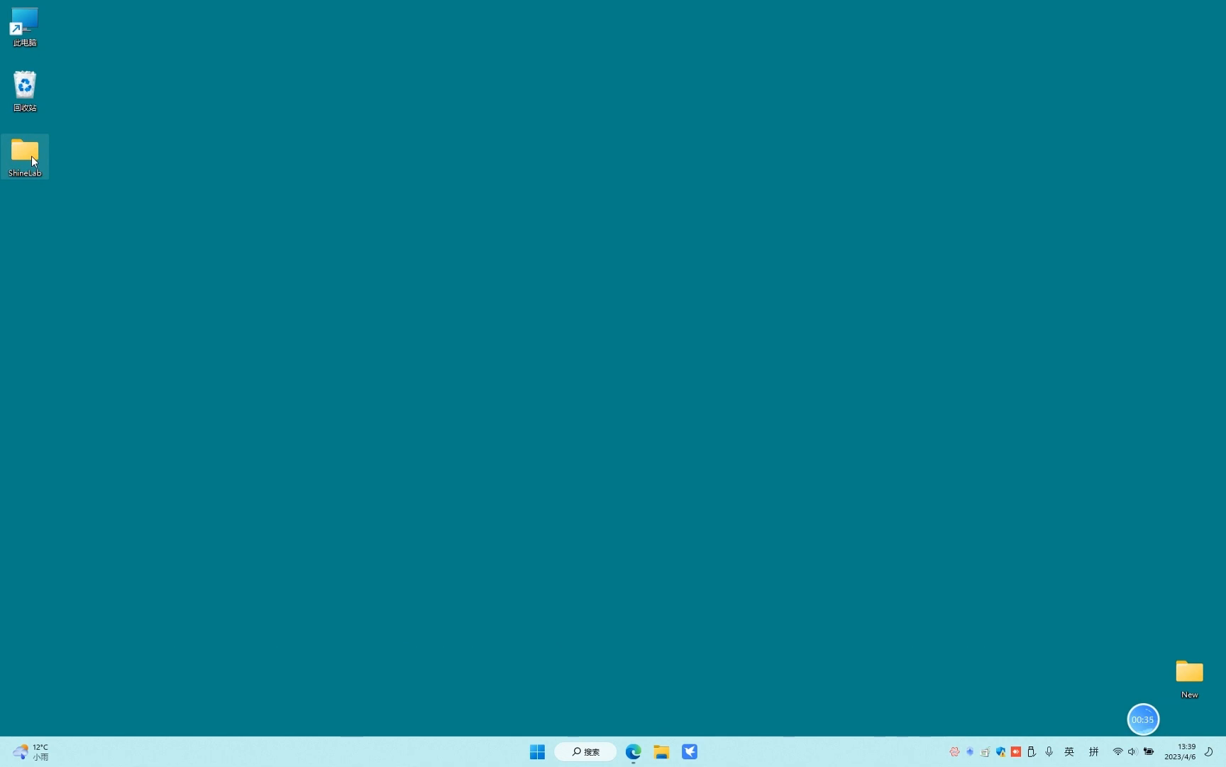
# Open the Windows_10_8.1_8_7_Vista_XP driver folder inside ShineLab, 4.001 shinelab, 001 USB-RS232Driver
pyautogui.doubleClick(24, 152)
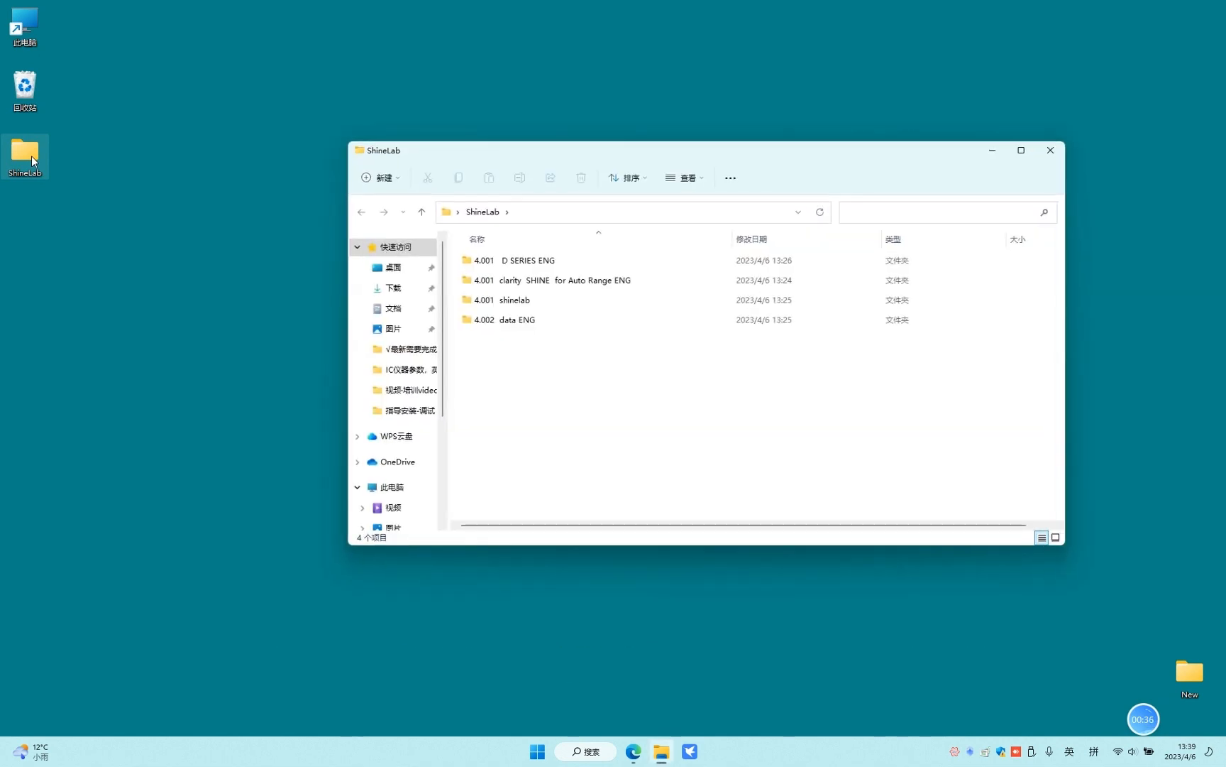
pyautogui.click(548, 299)
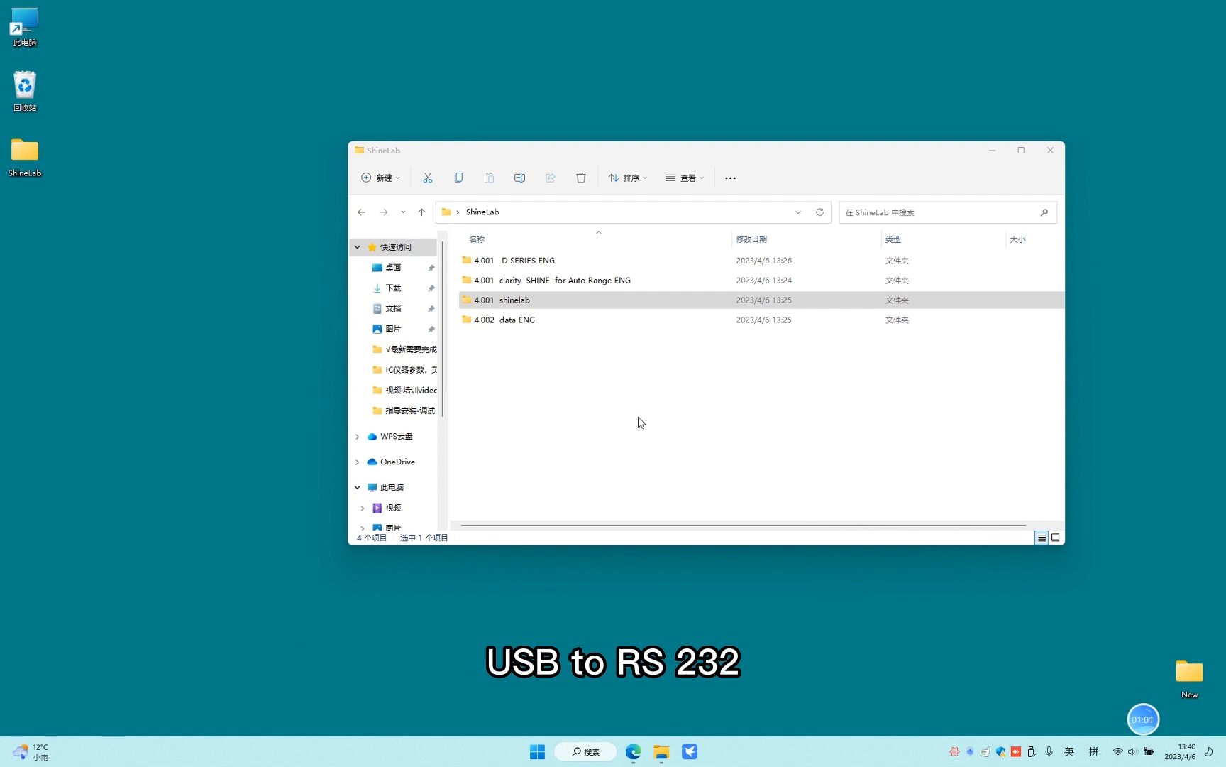
pyautogui.doubleClick(525, 301)
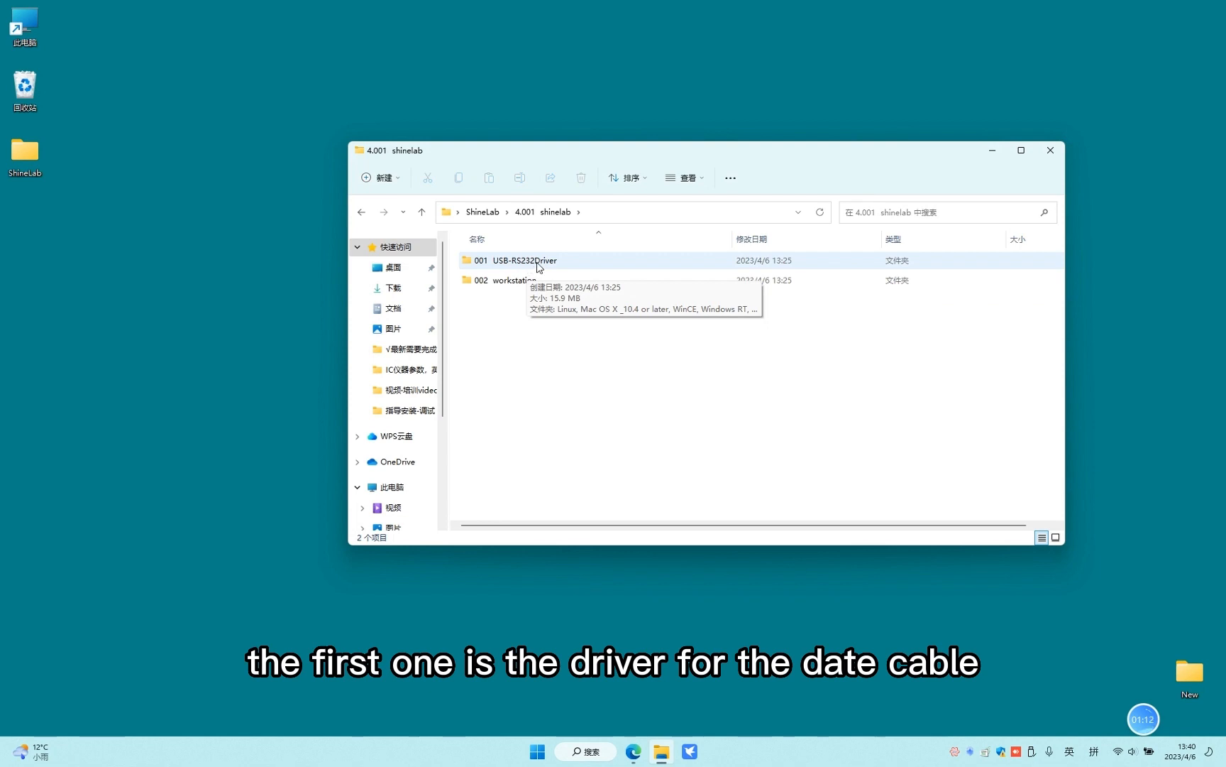
pyautogui.doubleClick(538, 263)
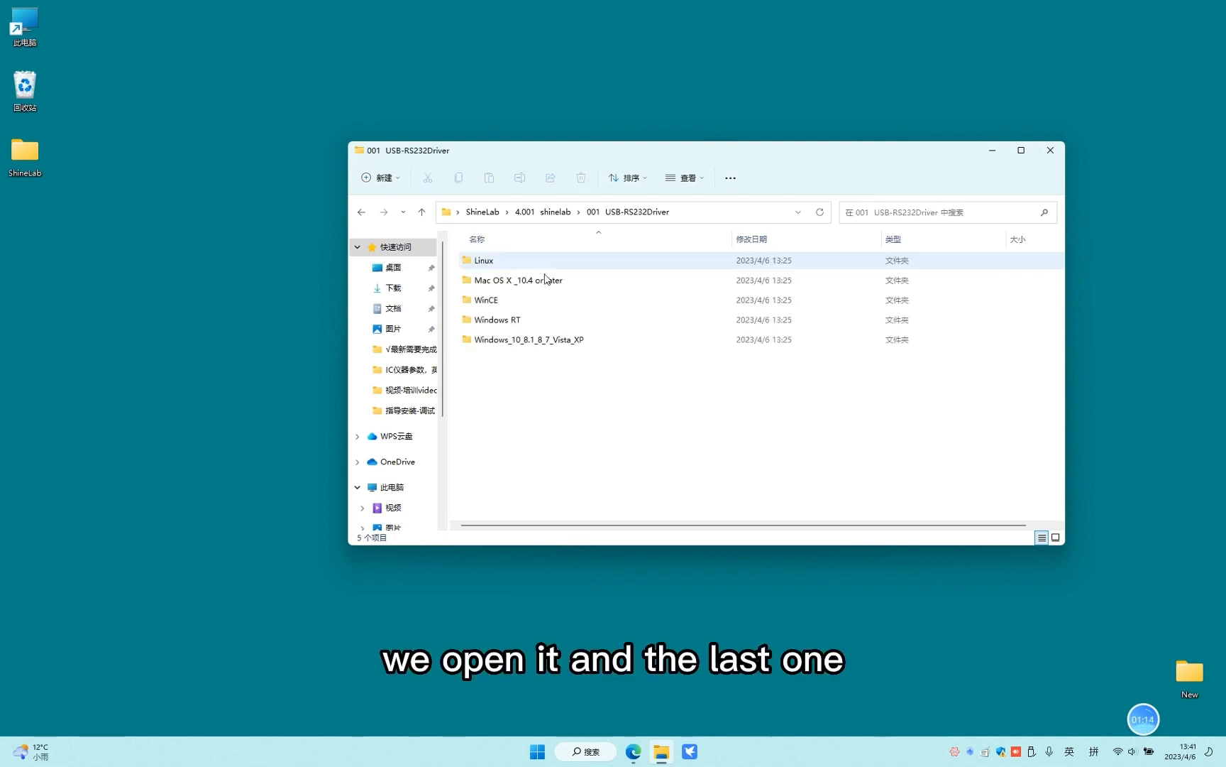
pyautogui.doubleClick(551, 344)
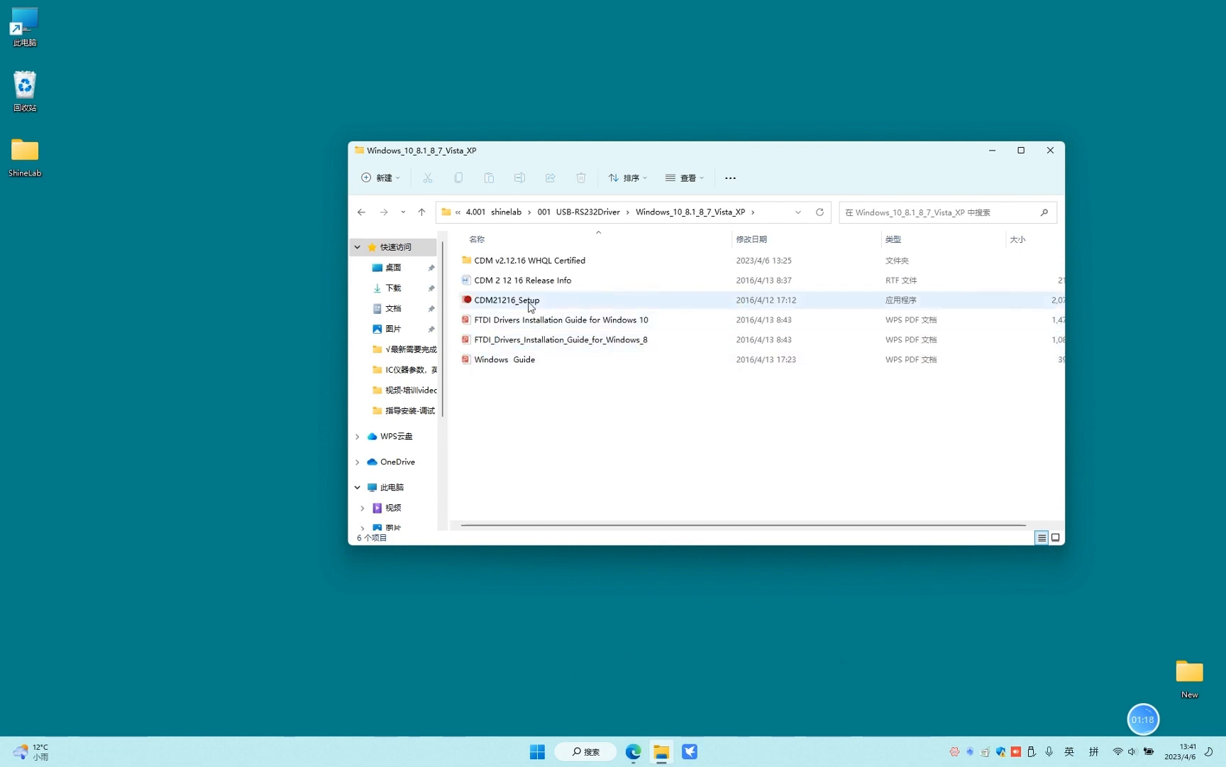
# Run CDM21216_Setup, extract the FTDI CDM driver package, accept the licence agreement and complete the driver installation
pyautogui.click(530, 305)
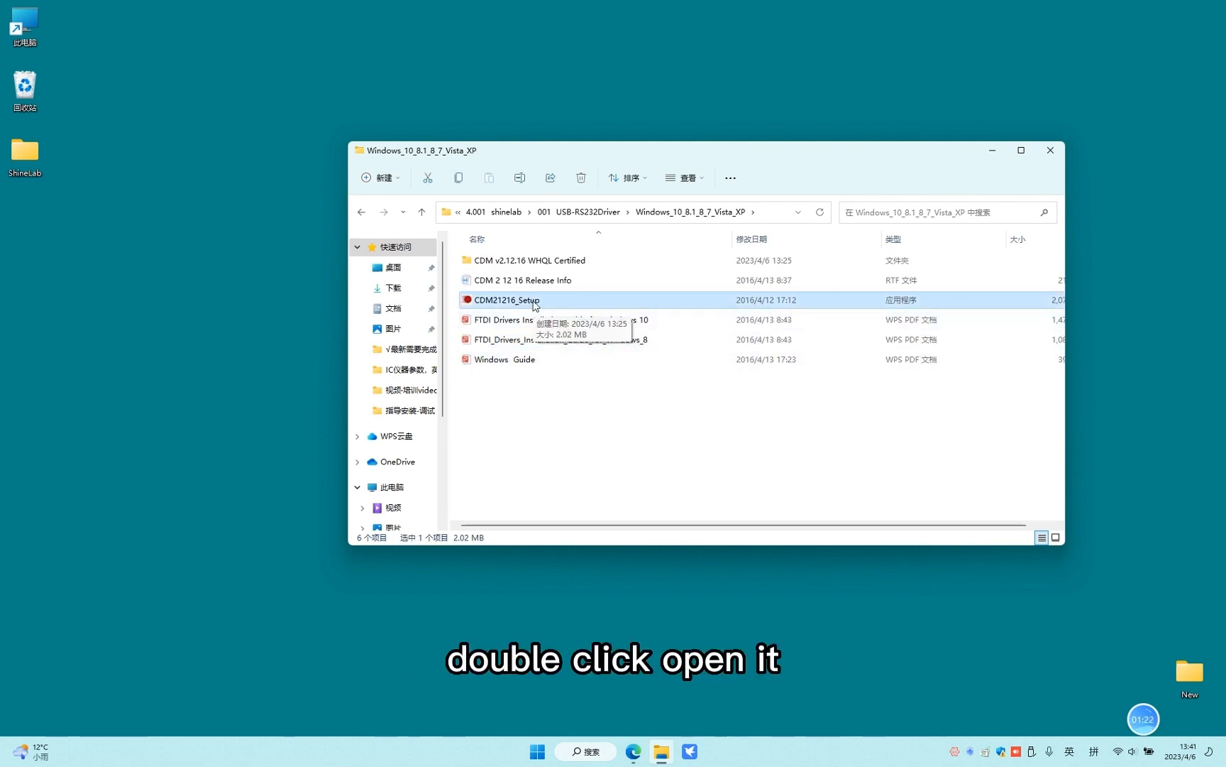
pyautogui.doubleClick(534, 305)
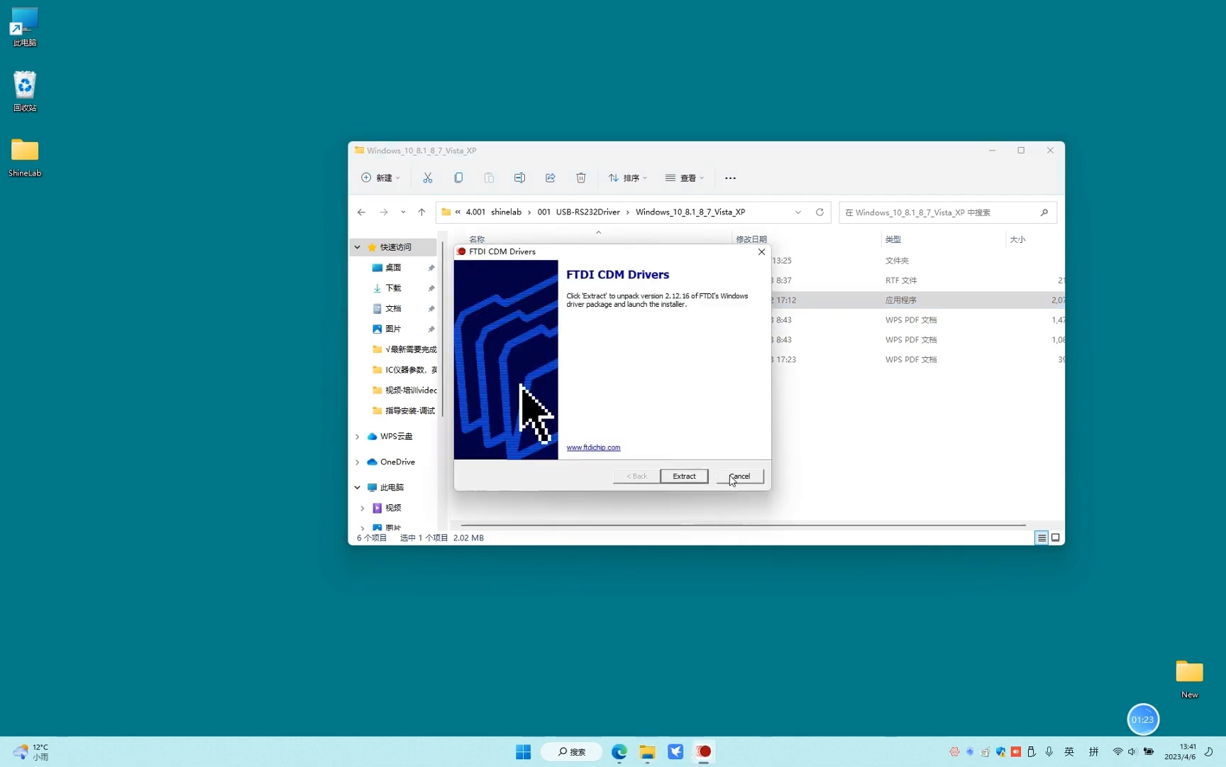
pyautogui.click(685, 476)
pyautogui.click(234, 250)
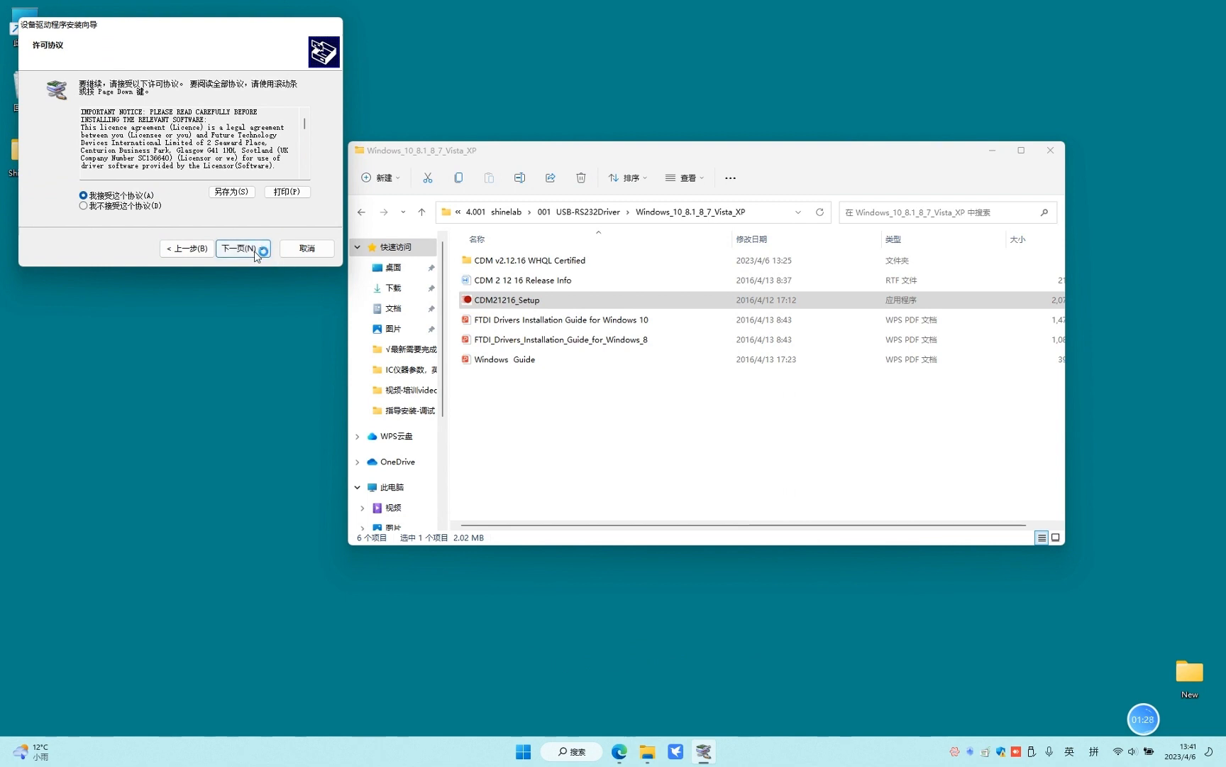
pyautogui.click(257, 252)
pyautogui.click(244, 248)
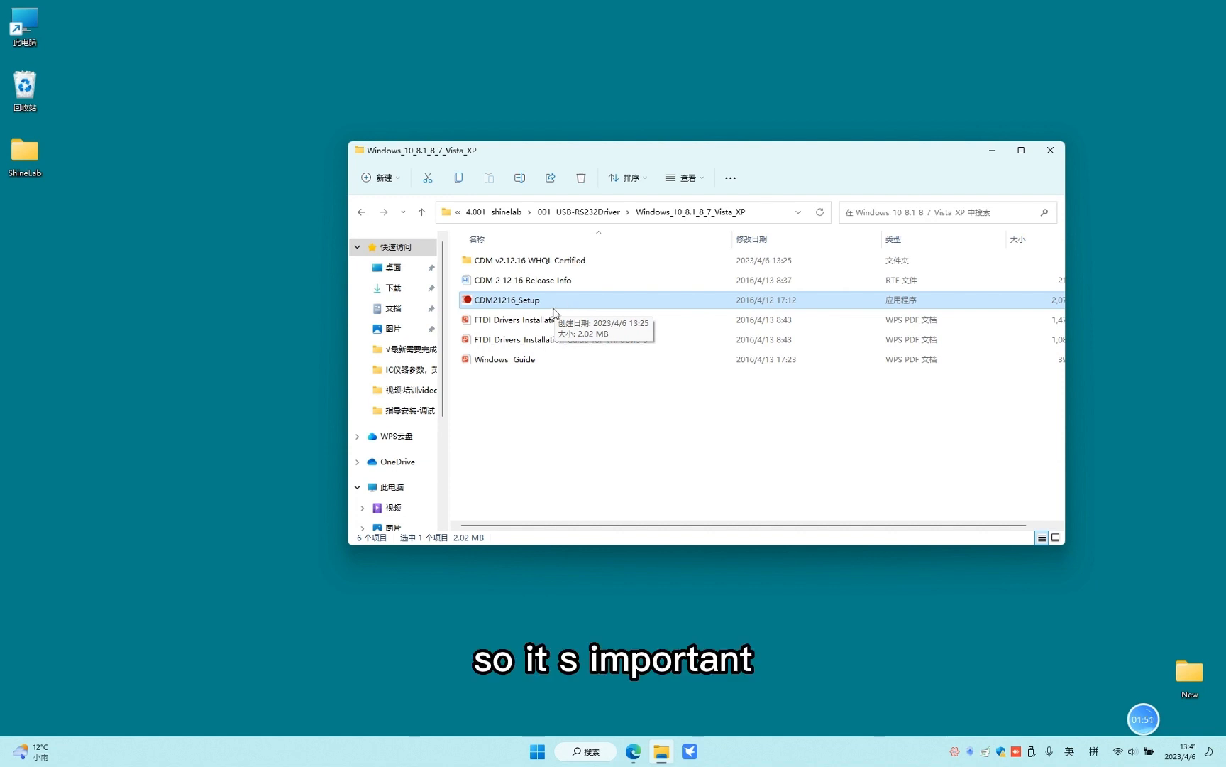
# Go back up to the 4.001 shinelab folder and open 02 install inside 002 workstation
pyautogui.click(426, 212)
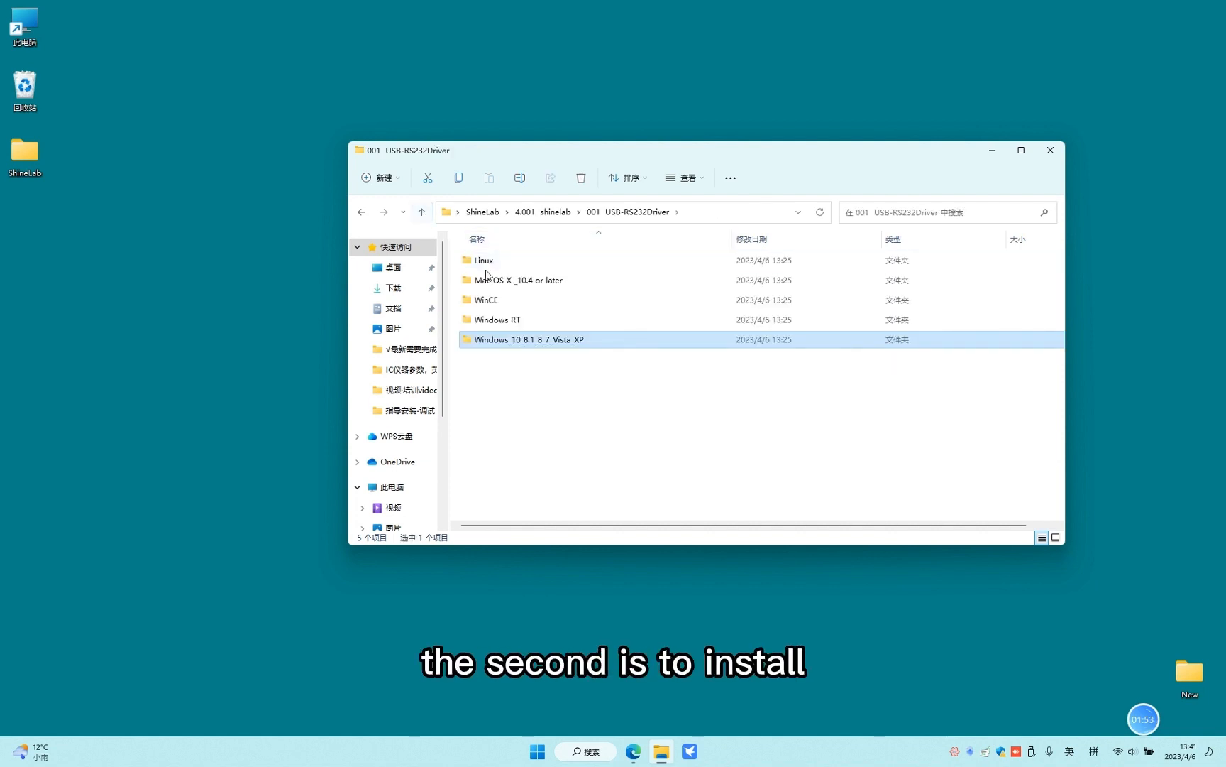
pyautogui.click(428, 213)
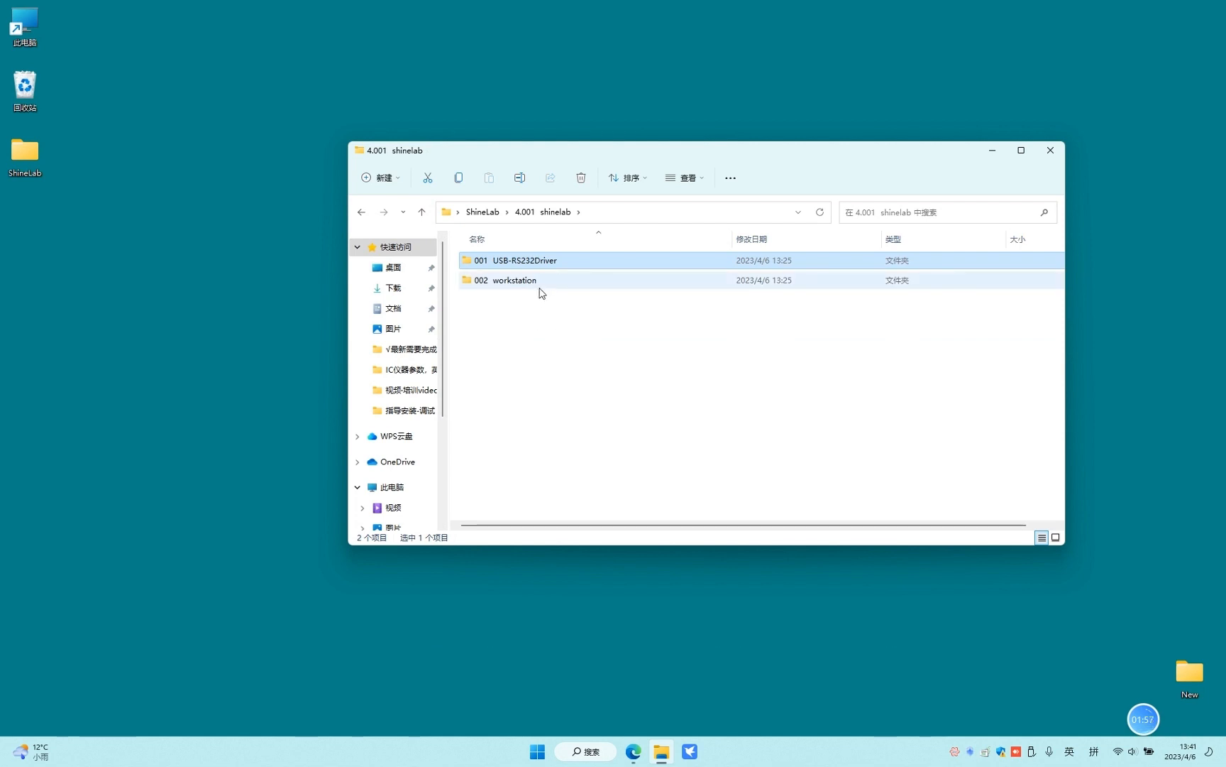
pyautogui.doubleClick(539, 287)
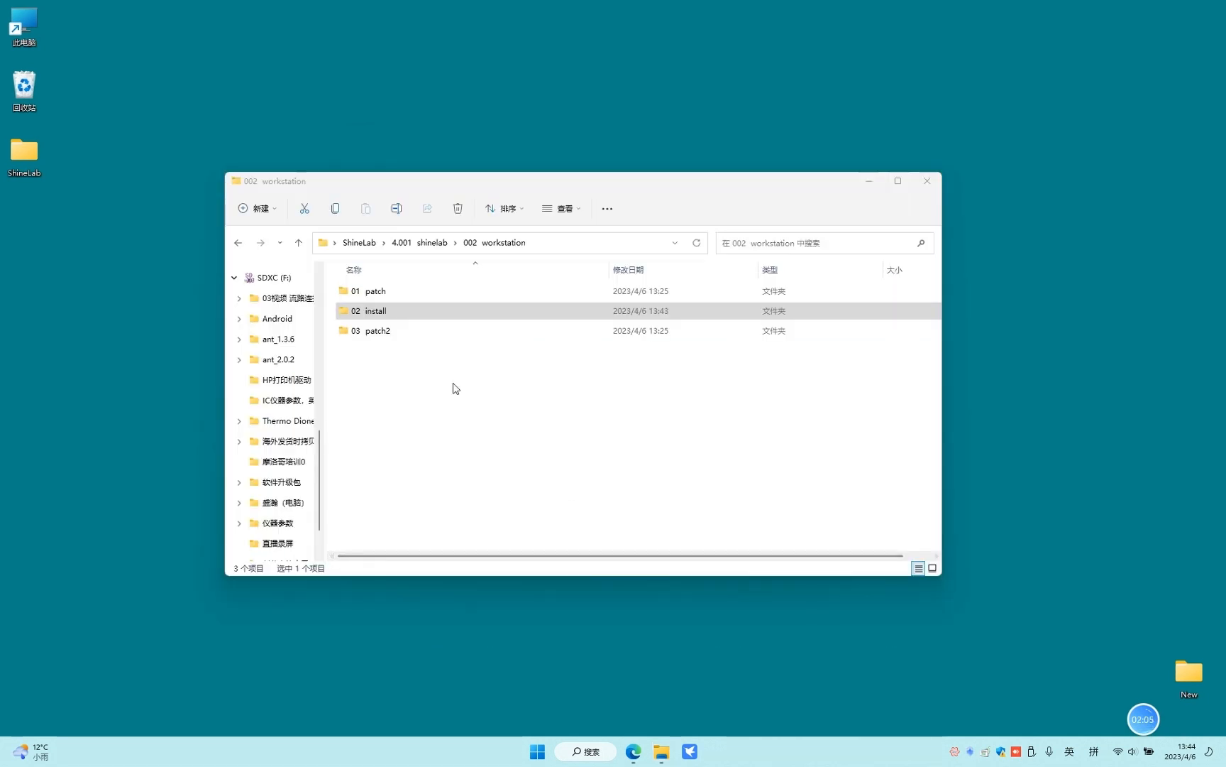
pyautogui.click(383, 318)
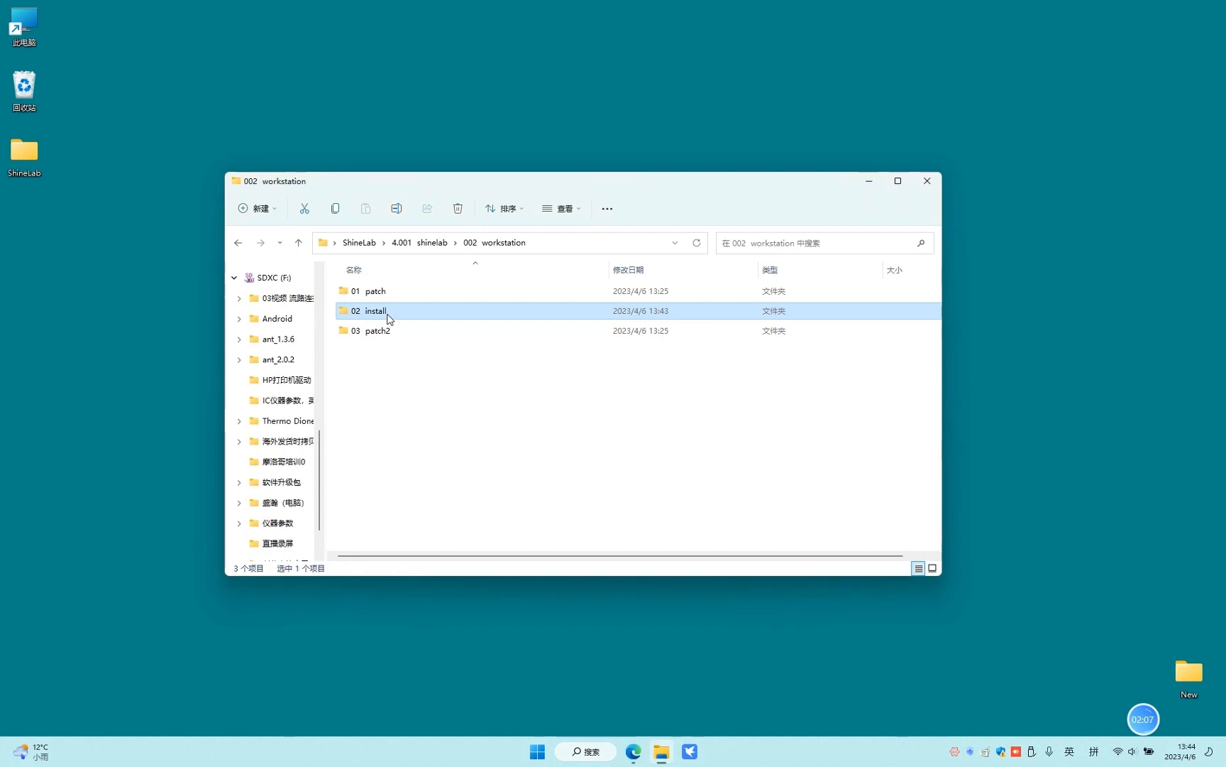
pyautogui.doubleClick(388, 316)
# Launch the ShineLab V2.3 installer and start the installation with the default wizard settings
pyautogui.click(393, 298)
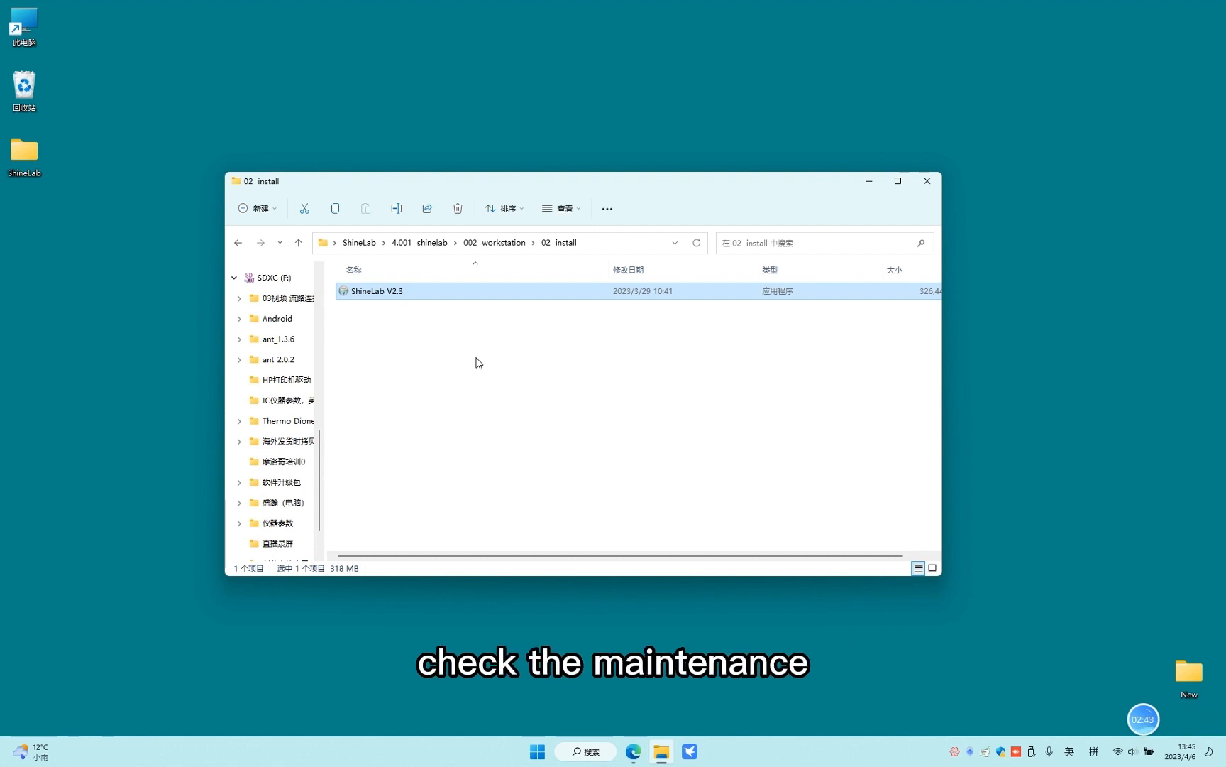
pyautogui.doubleClick(396, 295)
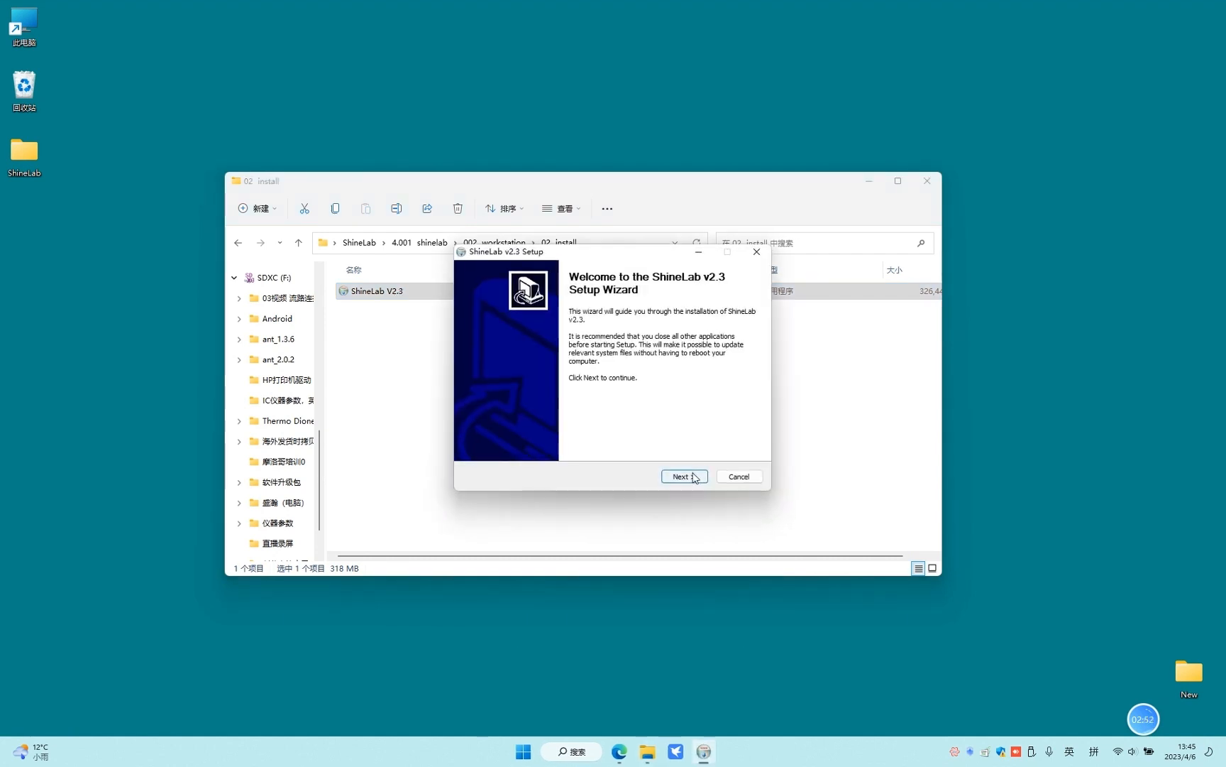
pyautogui.click(693, 477)
pyautogui.click(695, 478)
pyautogui.click(694, 477)
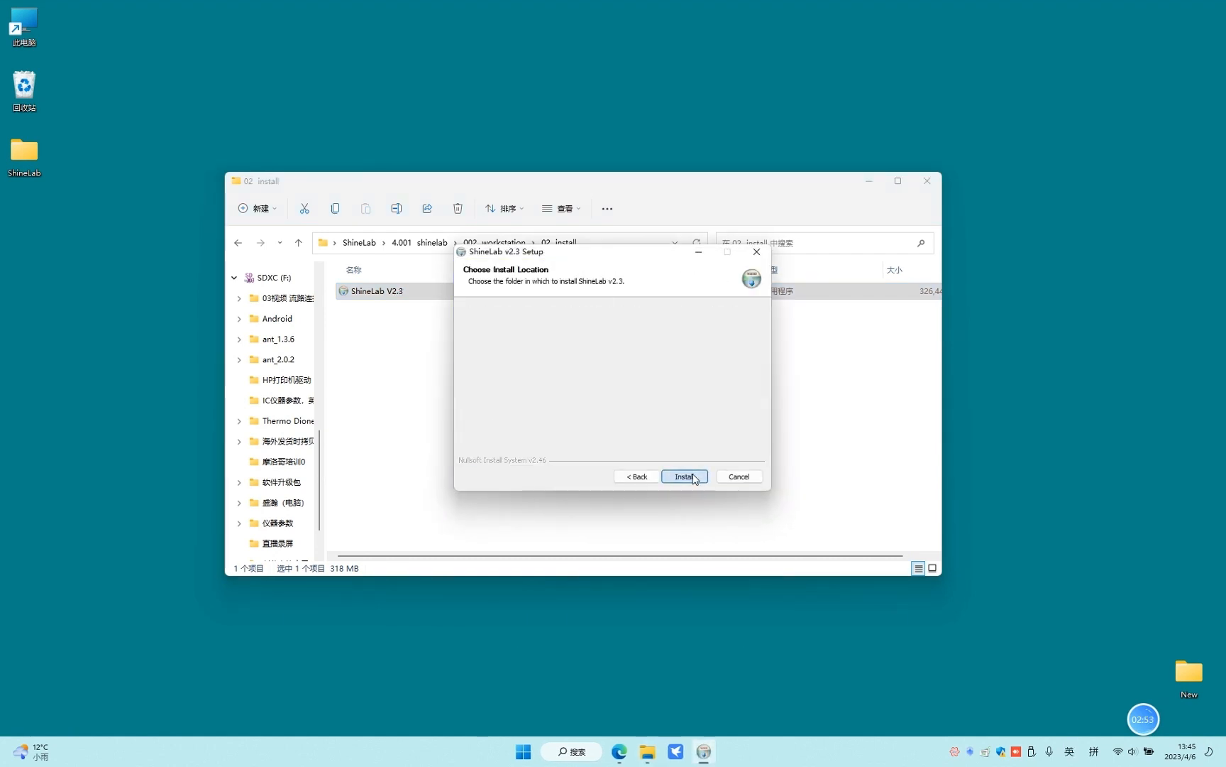
pyautogui.click(694, 477)
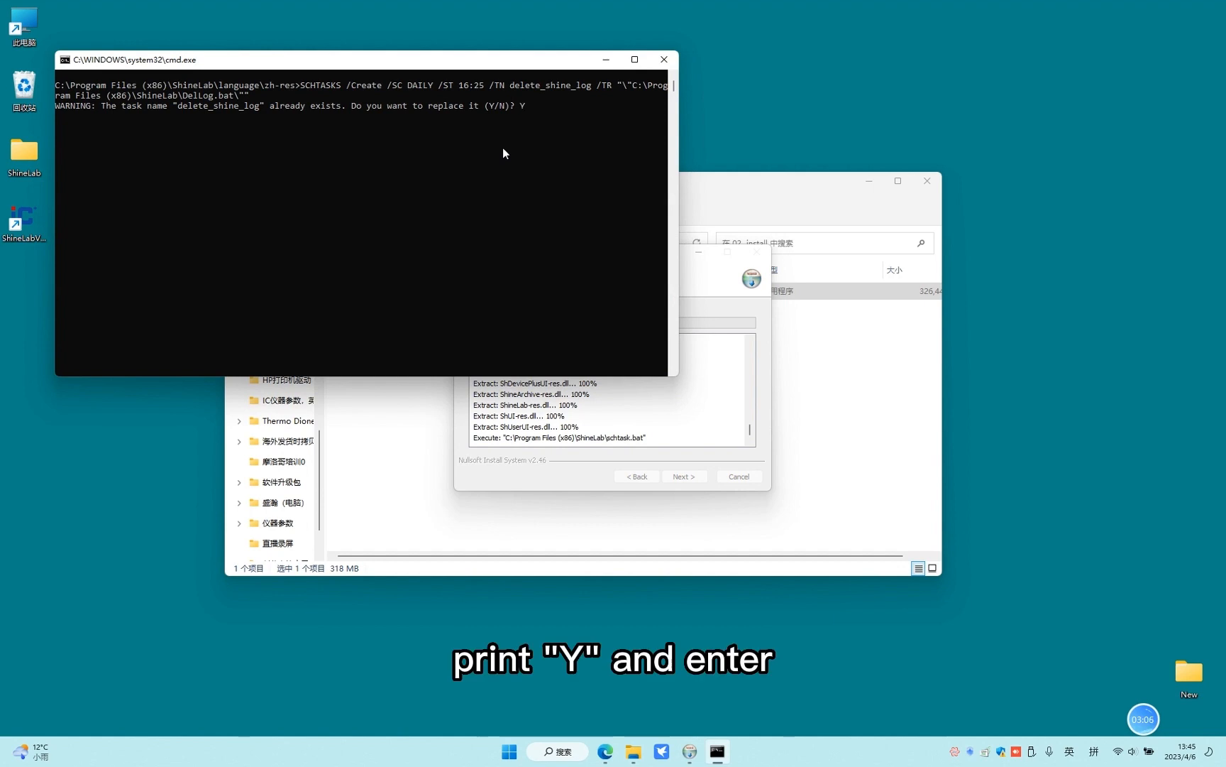
# Answer Y to replace the delete_shine_log and mysql_backup scheduled tasks, then finish setup with Run ShineLab v2.3 enabled
pyautogui.press('Return')
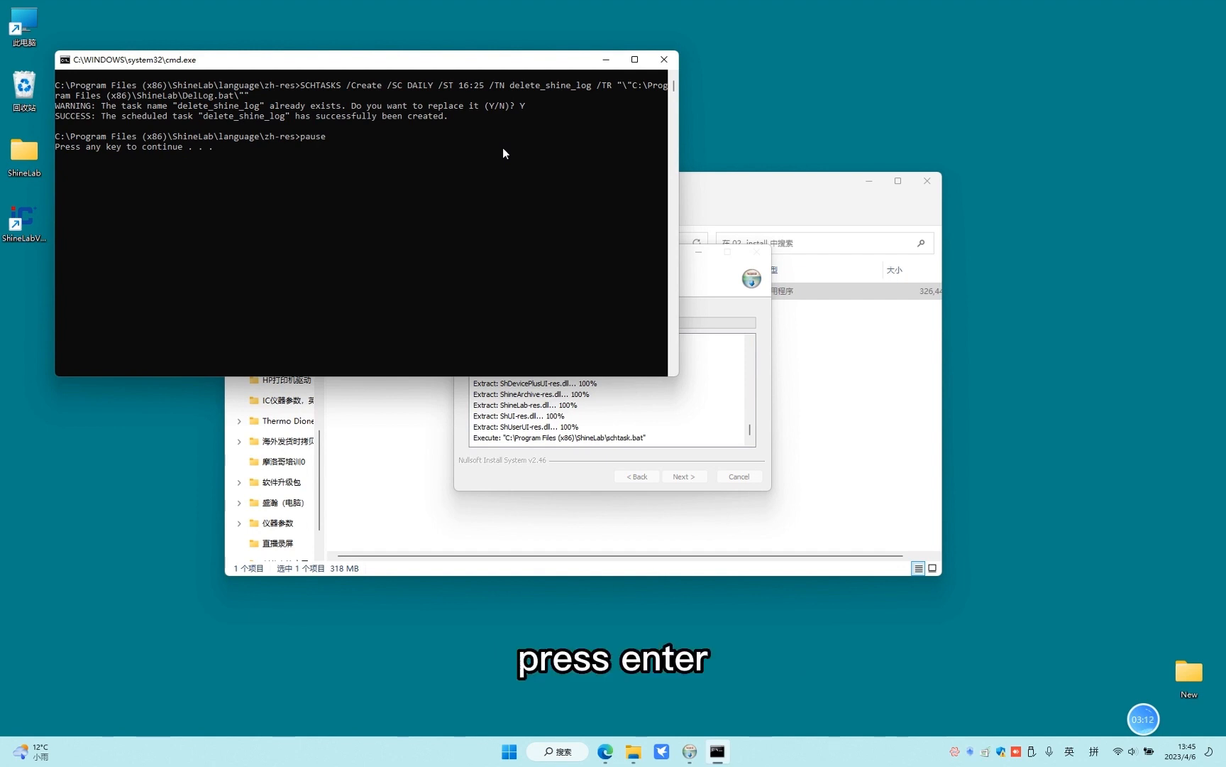
pyautogui.press('Return')
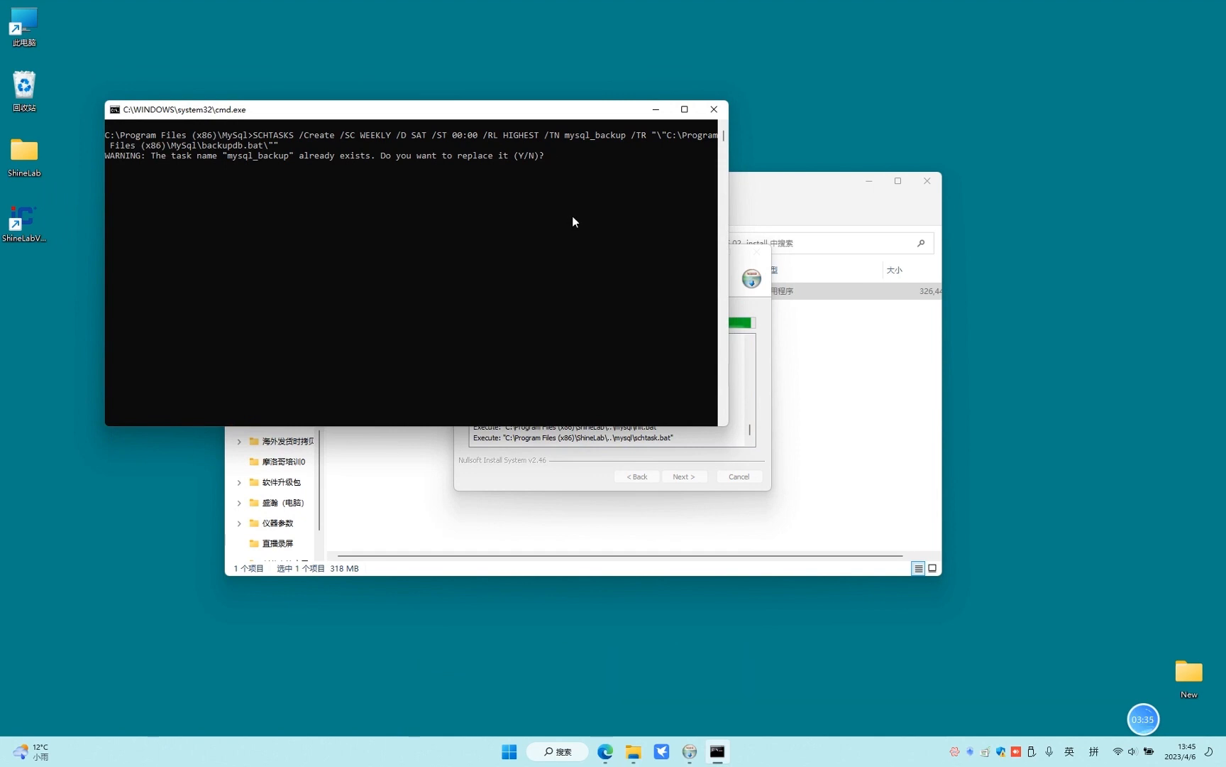
pyautogui.write('Y')
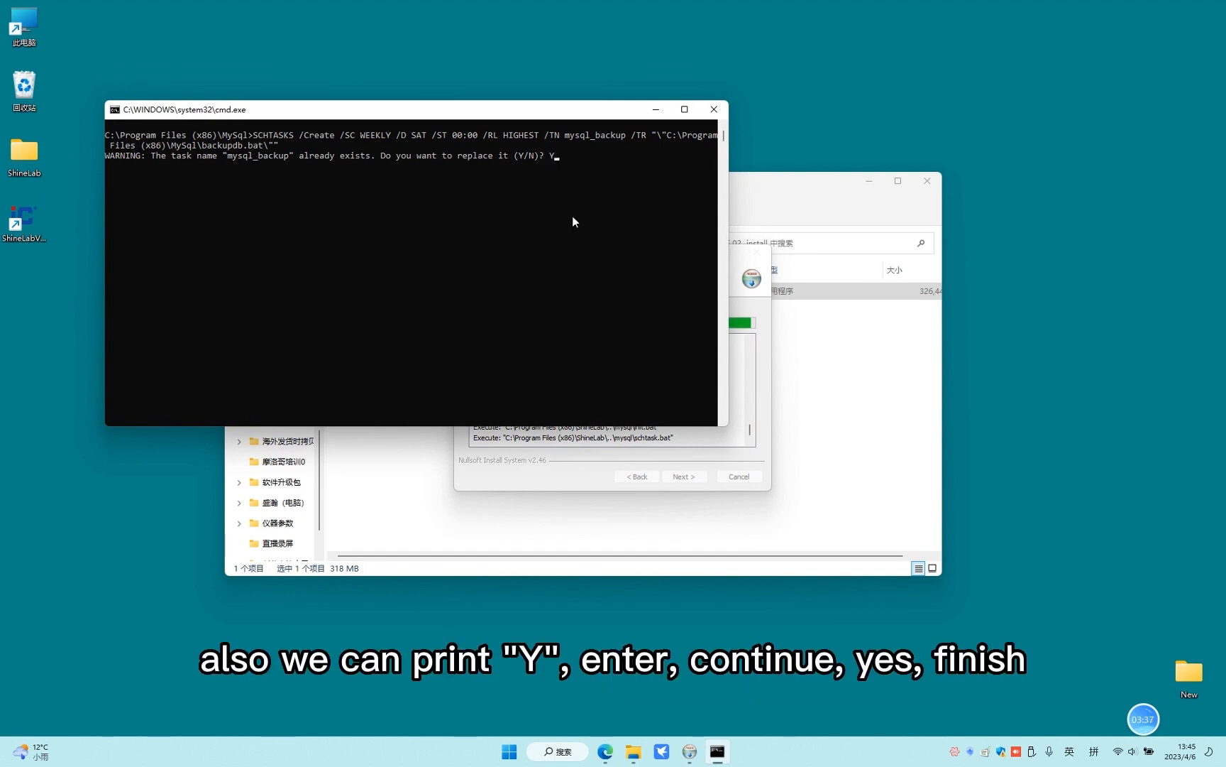
pyautogui.press('Return')
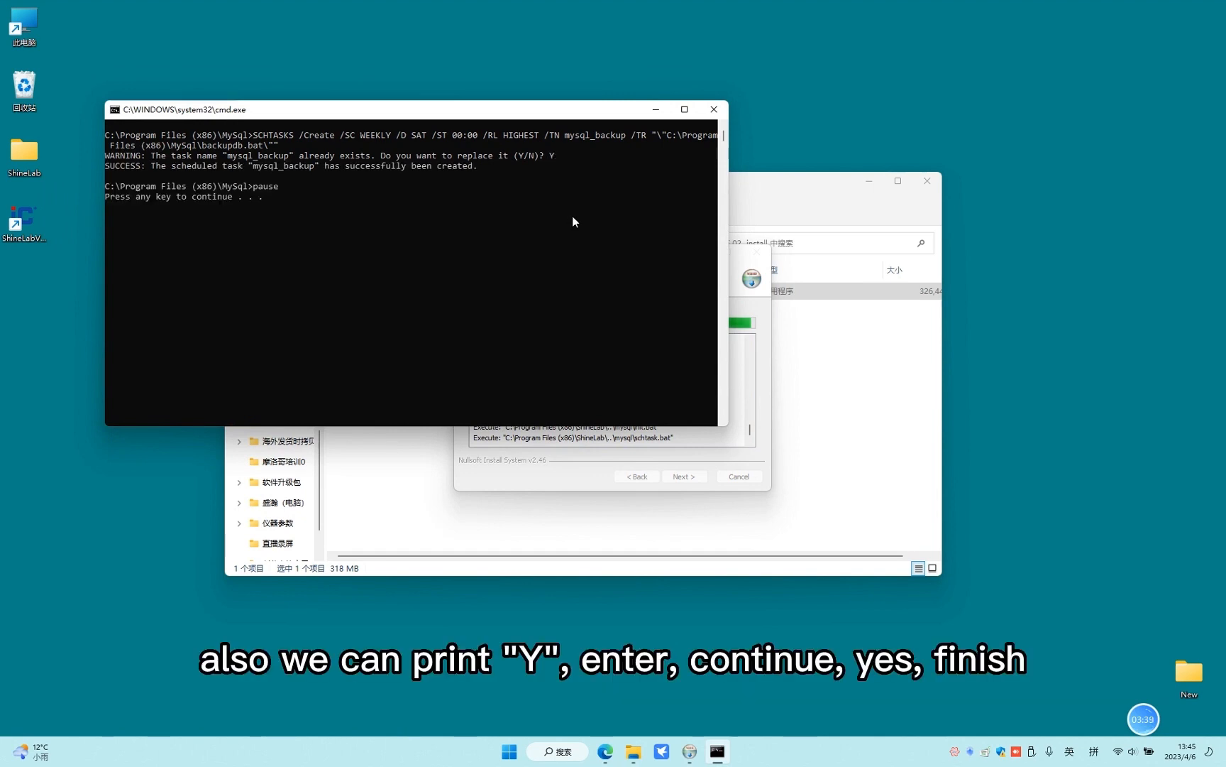
pyautogui.press('Return')
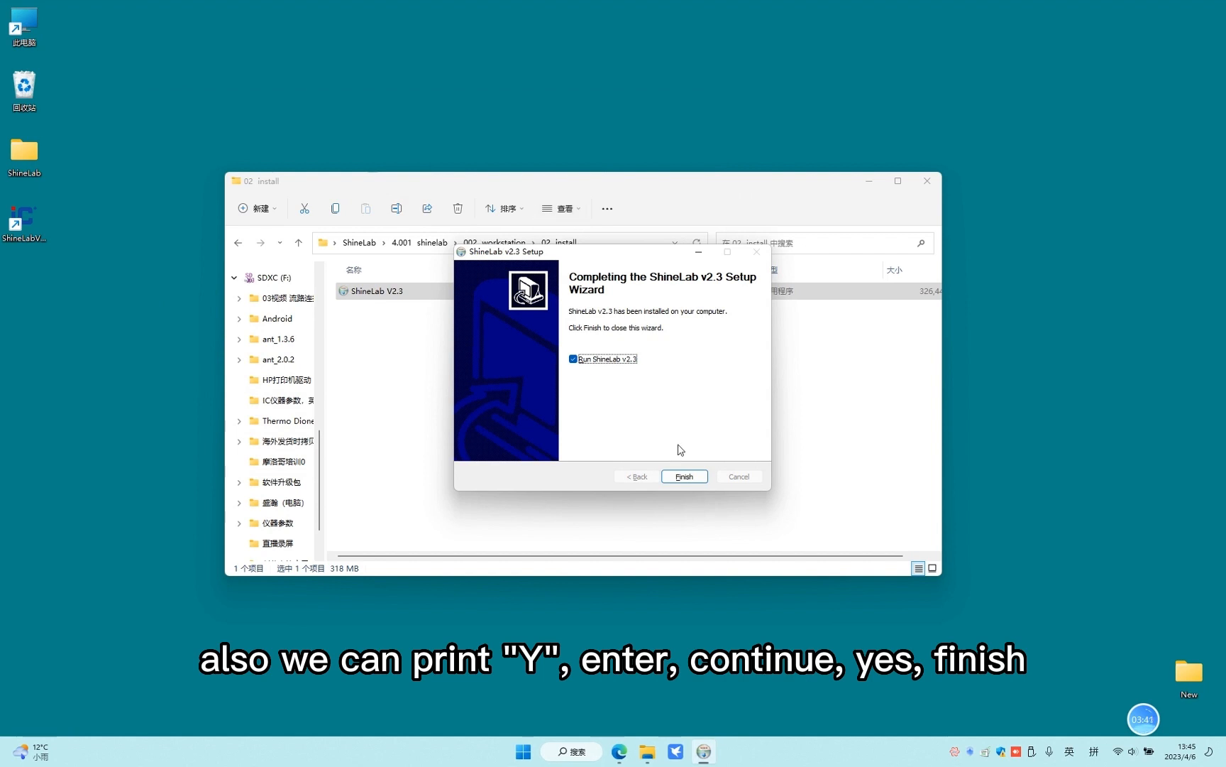
pyautogui.click(687, 476)
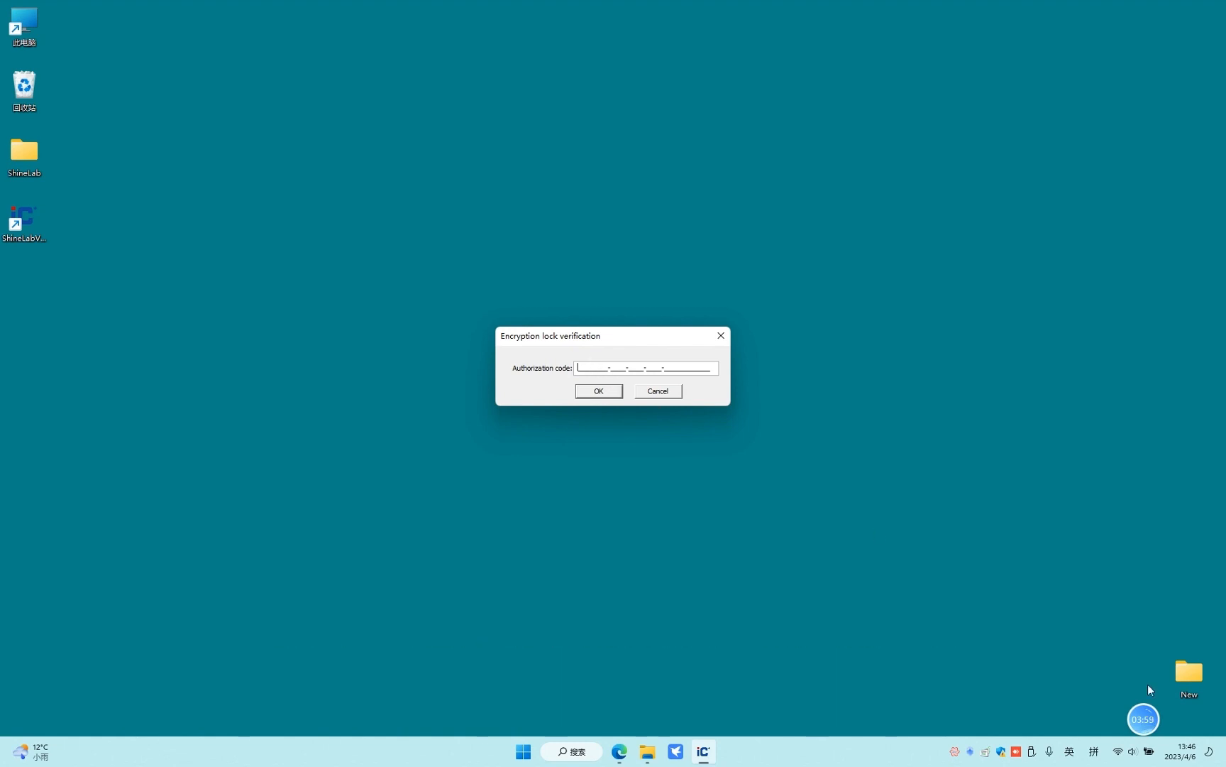
# Enter the authorization code in the encryption lock verification dialog and confirm it
pyautogui.moveTo(1171, 719)
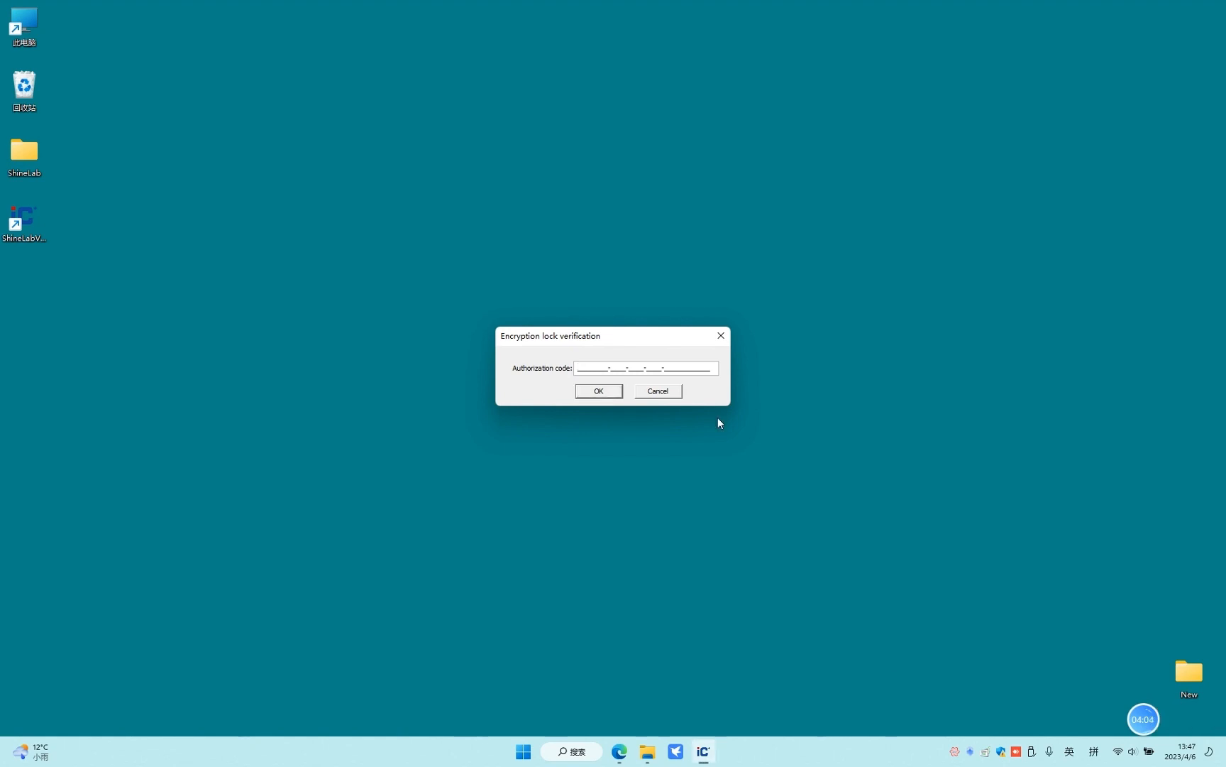
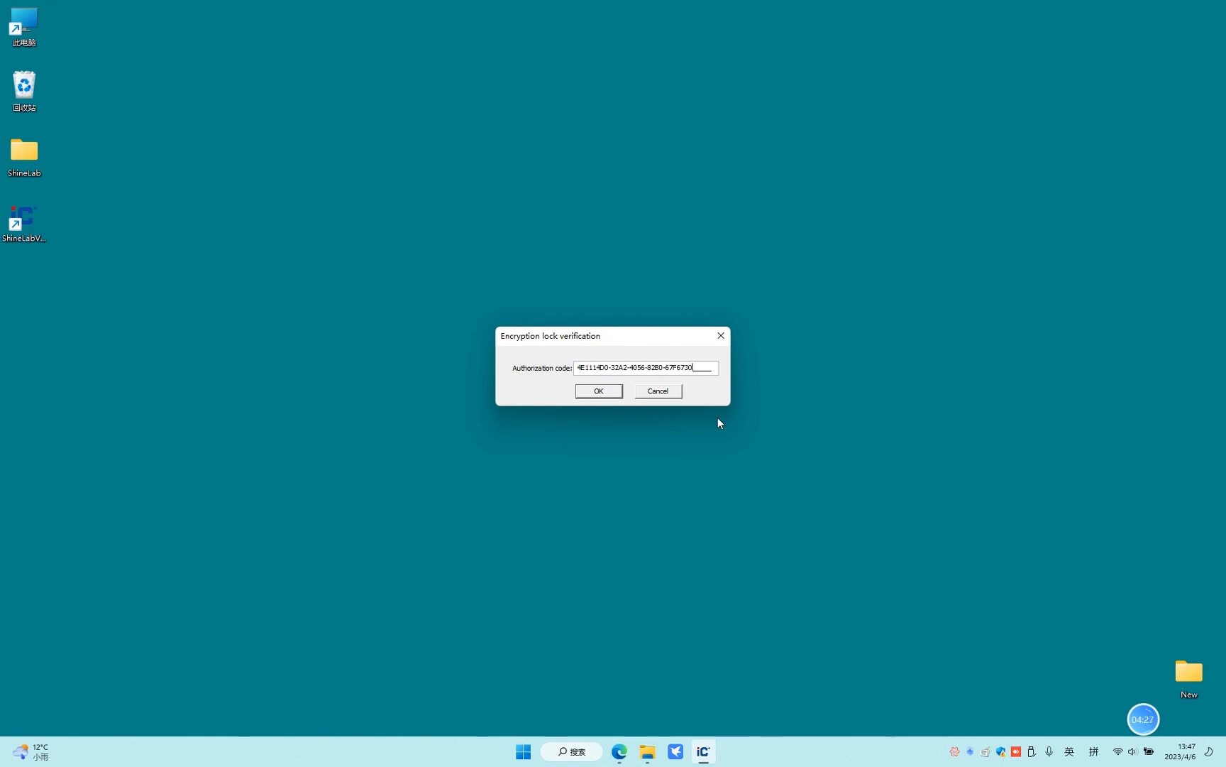
pyautogui.click(599, 391)
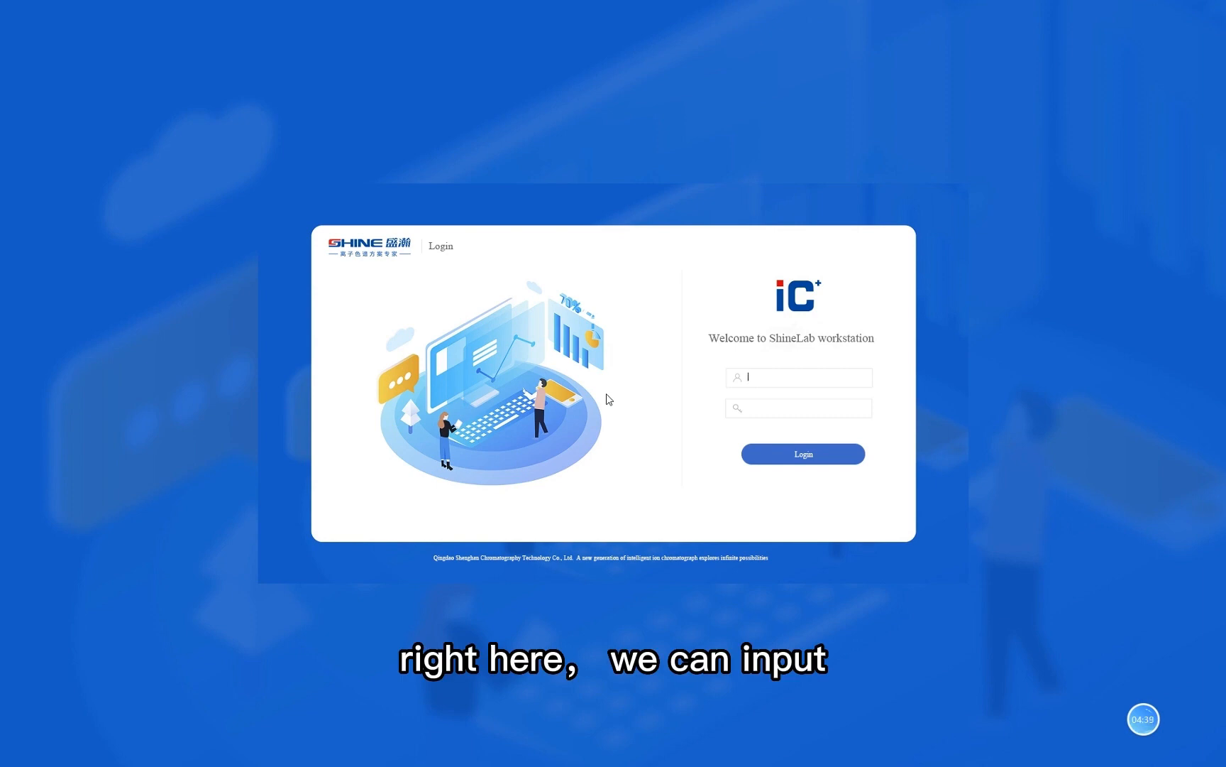
# Log in to the ShineLab workstation as ADMIN with the account password
pyautogui.write('ADMIN')
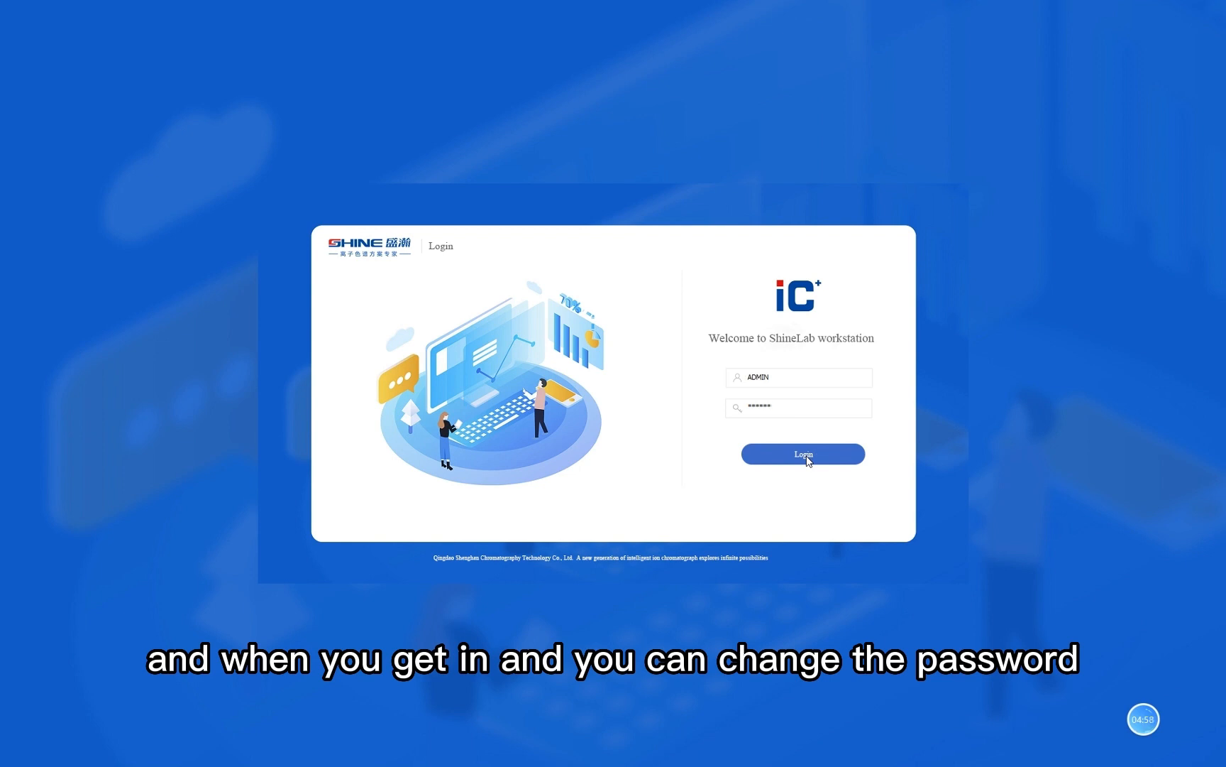
pyautogui.click(805, 454)
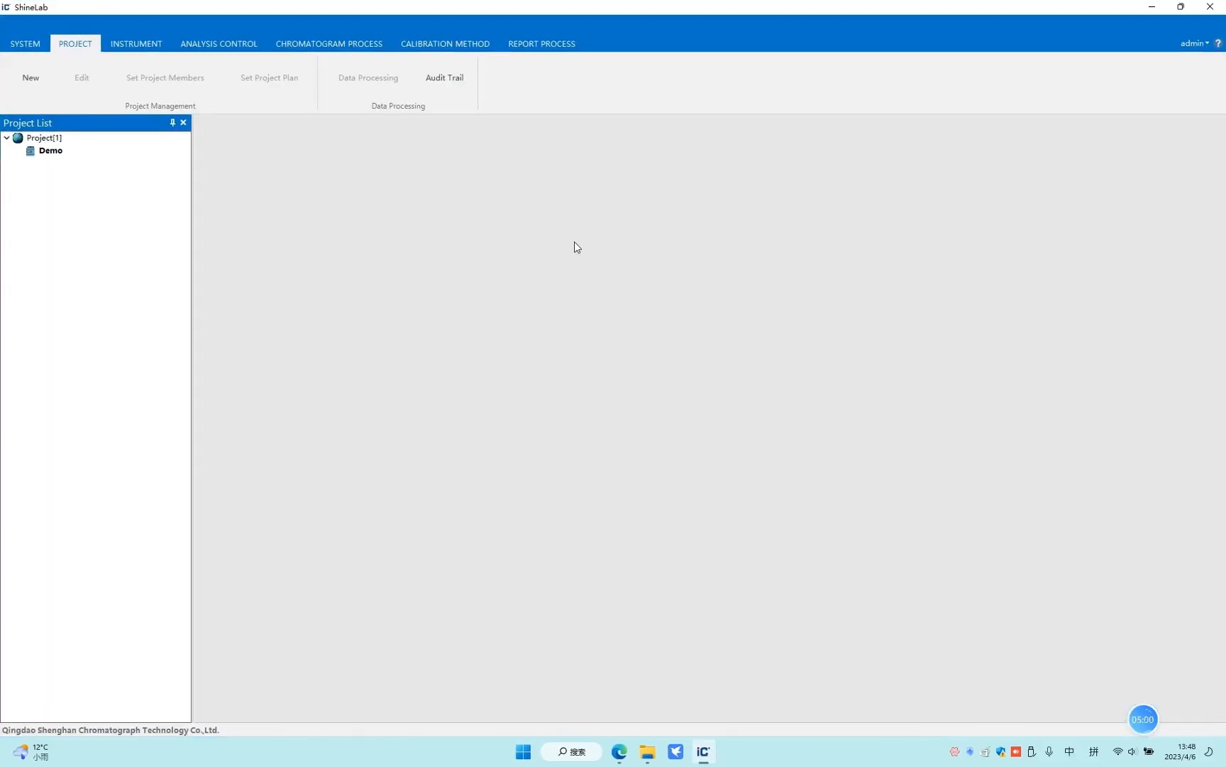